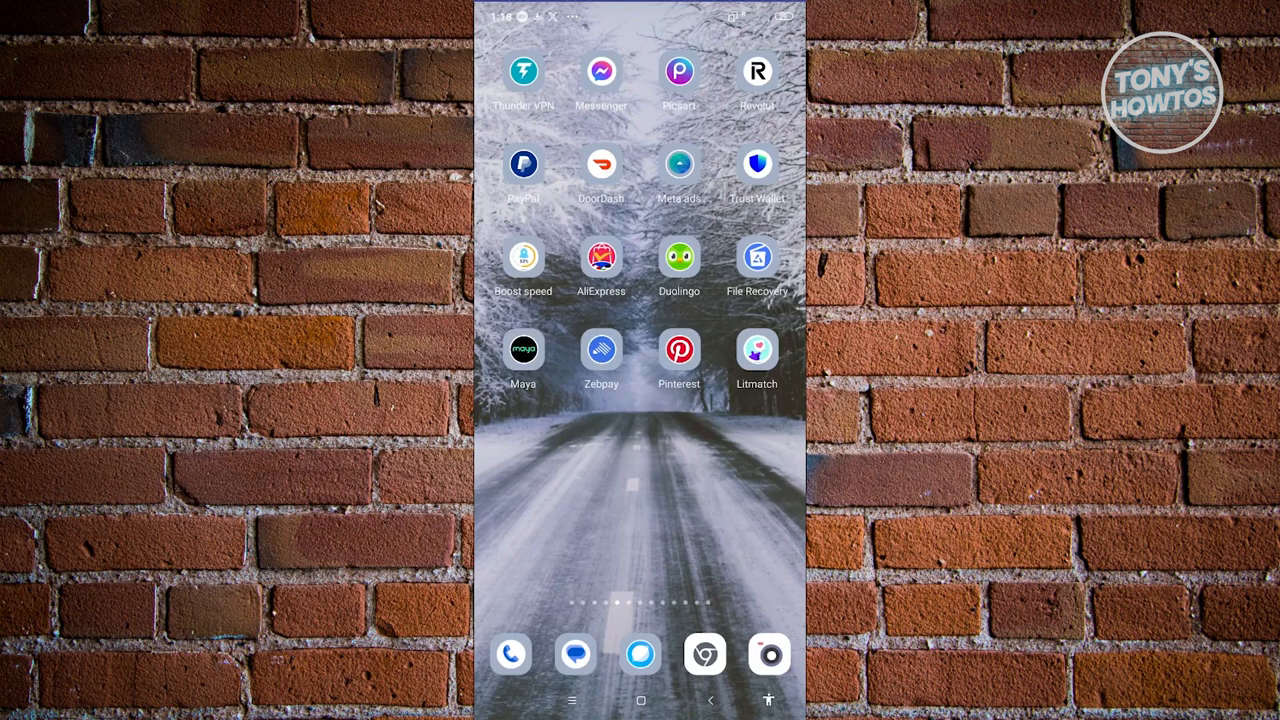
Launch Messenger from the home screen to reach the Chats list.
click(601, 71)
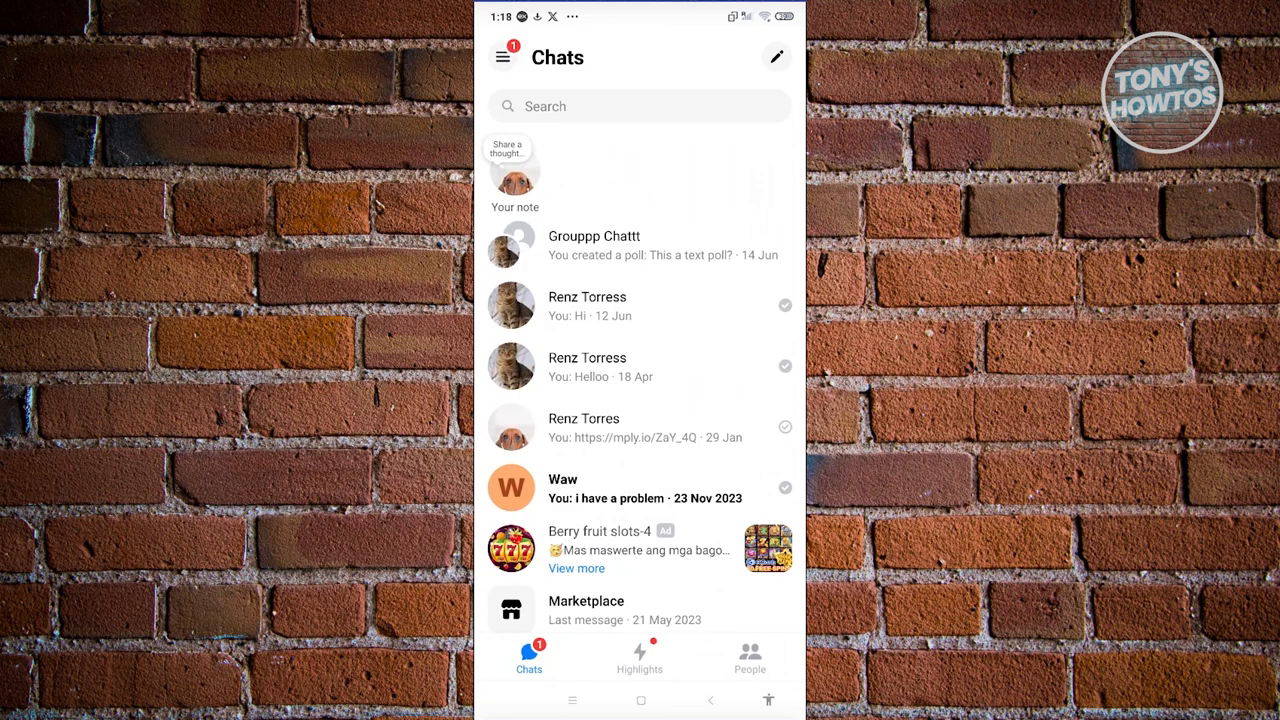
click(640, 427)
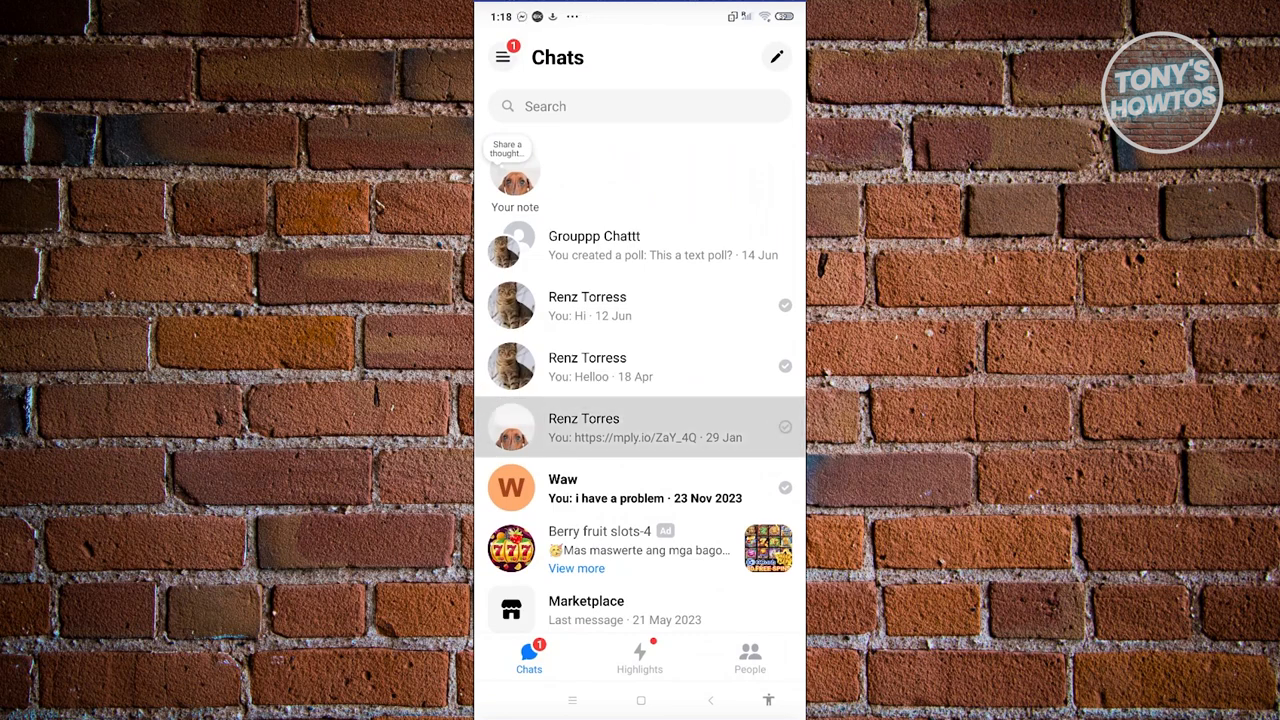
click(547, 509)
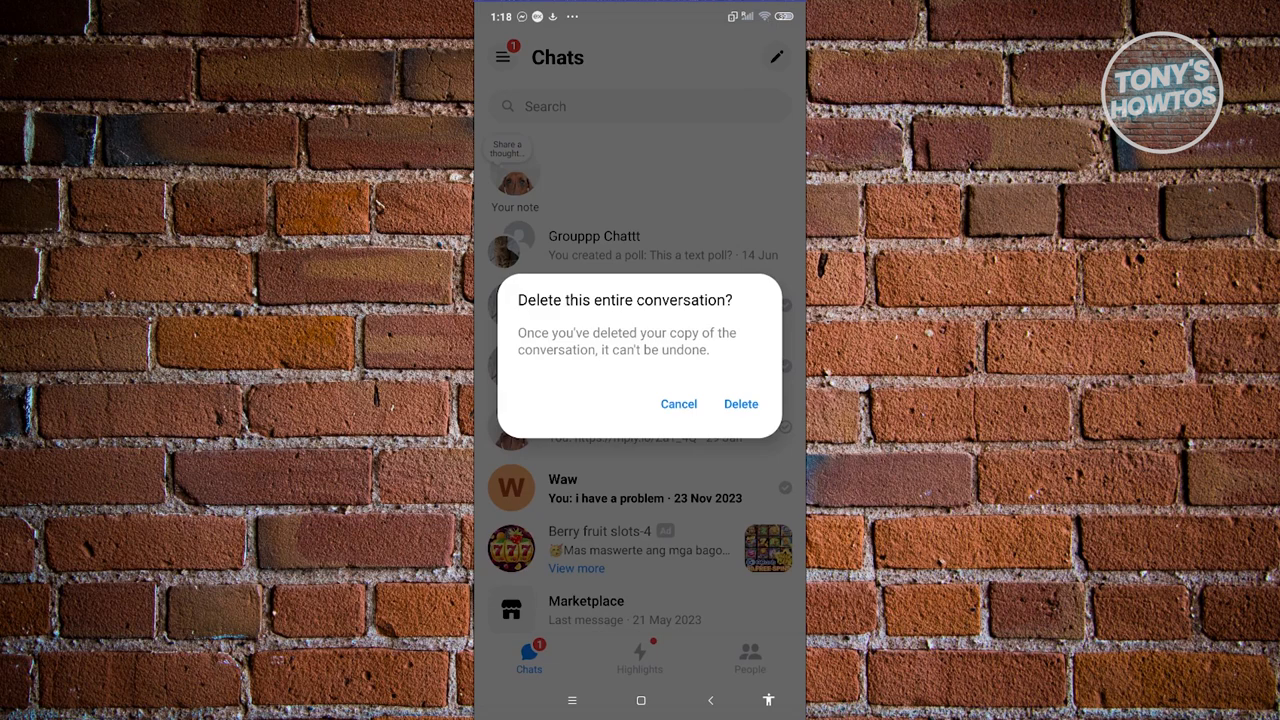
click(678, 404)
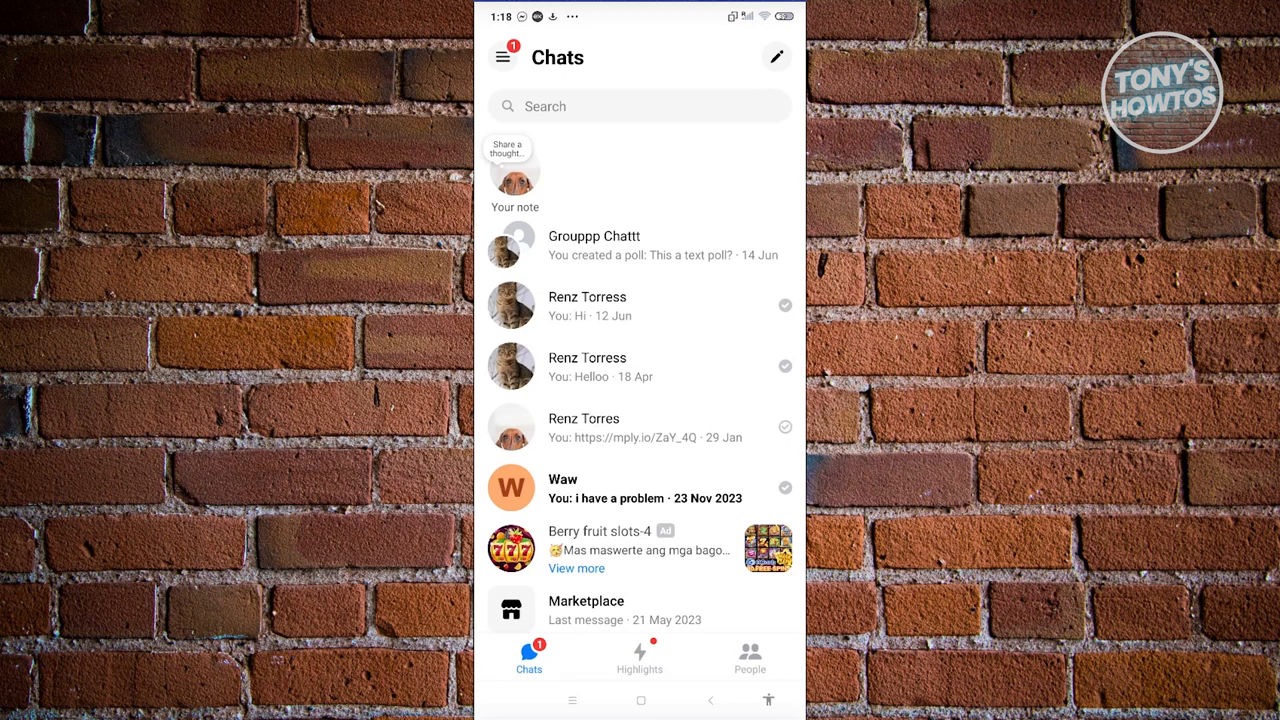
click(503, 57)
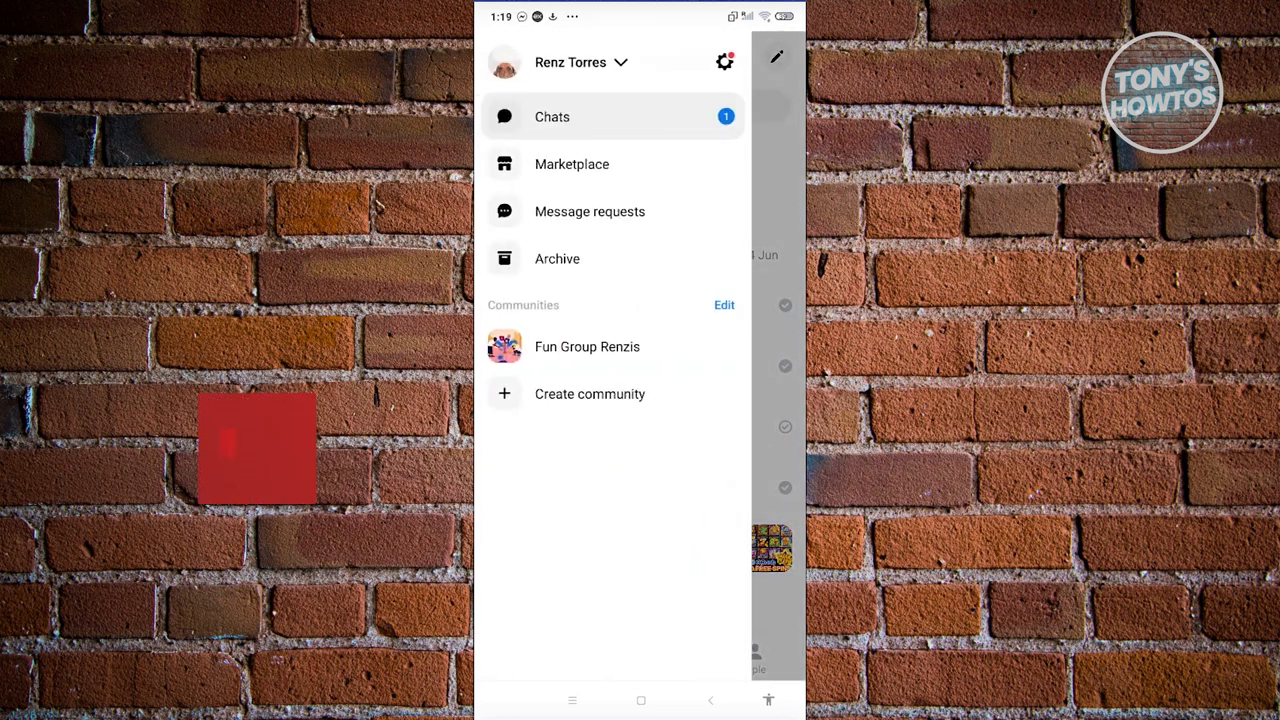
Go from the profile settings into the Meta Accounts Centre.
click(725, 62)
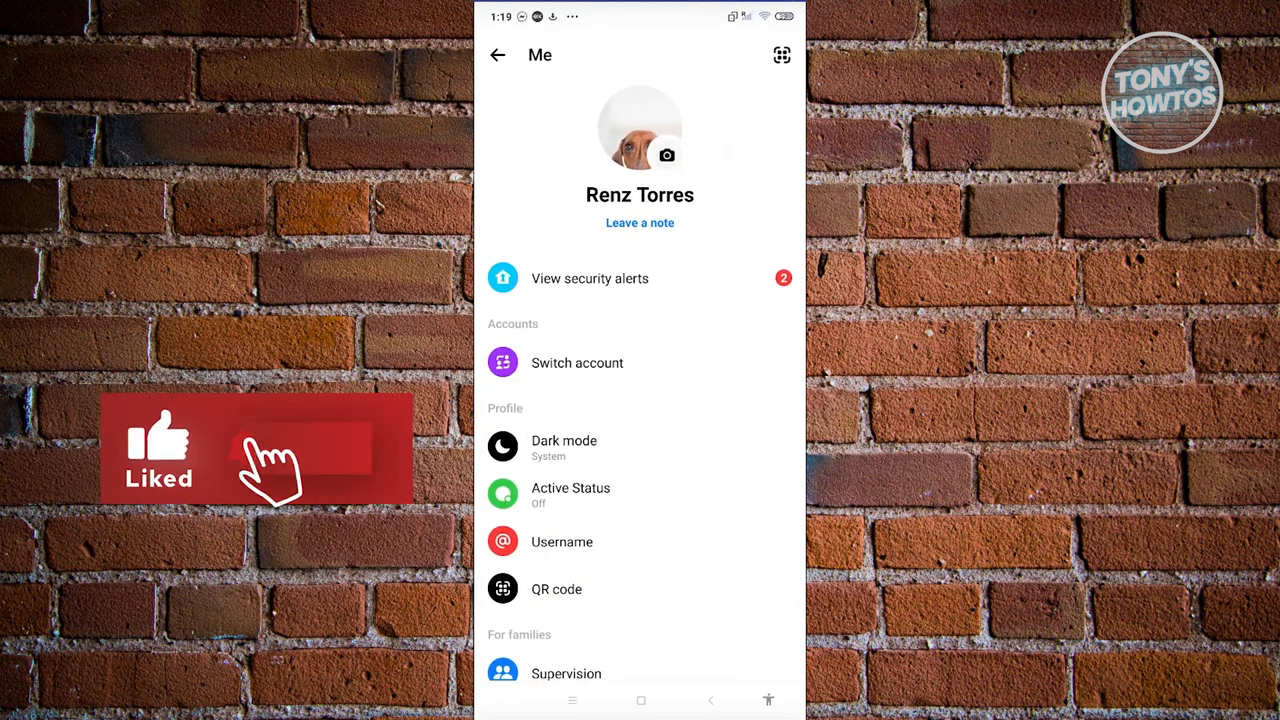
scroll(640, 400, down, 10)
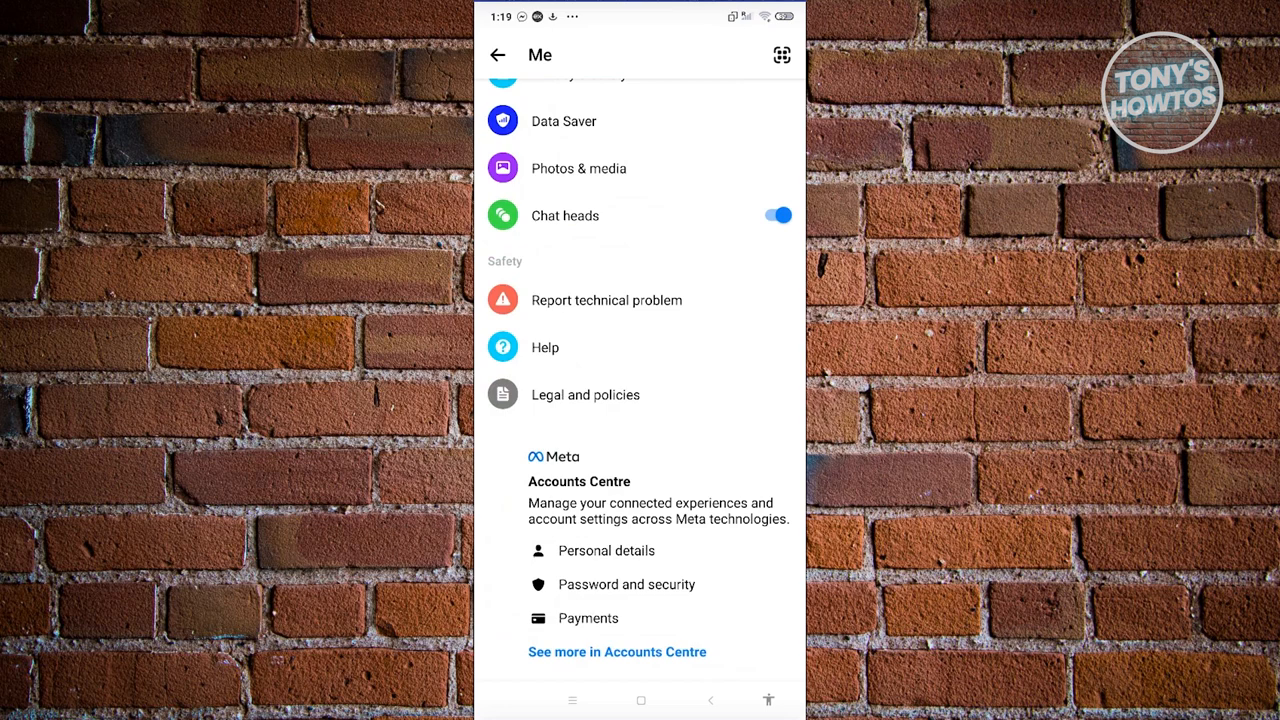
click(617, 652)
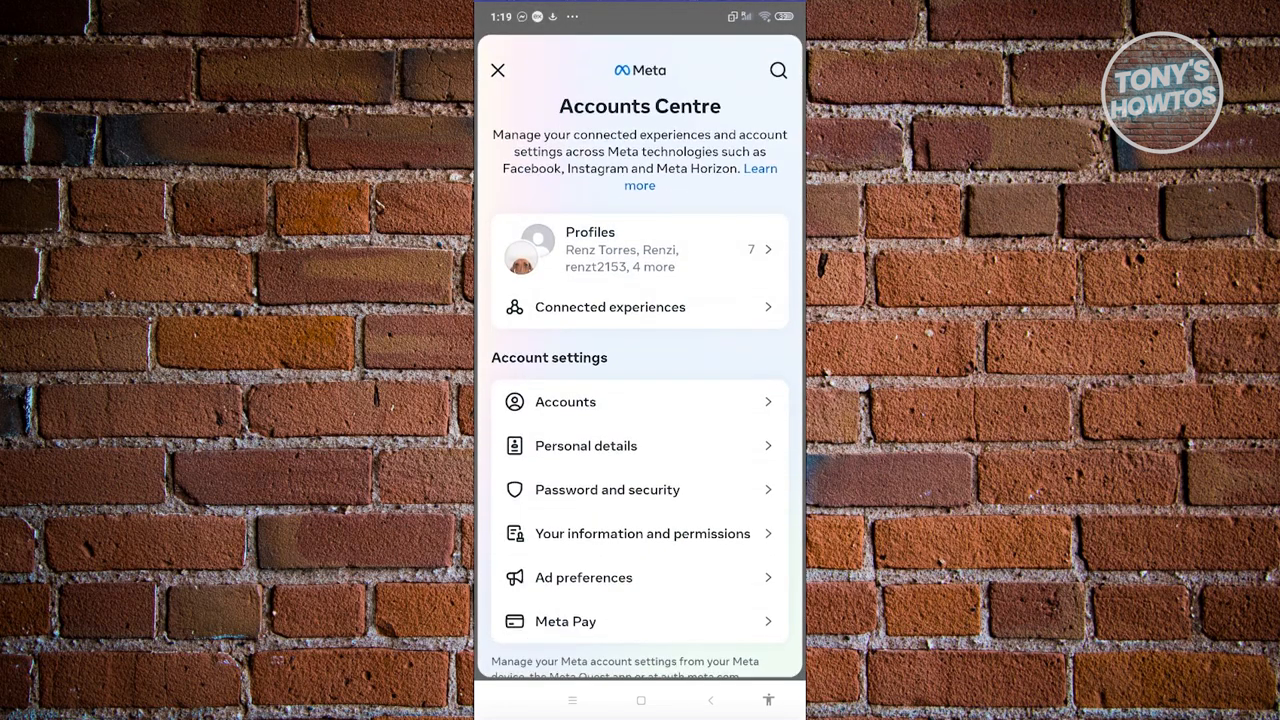
scroll(640, 400, down, 1)
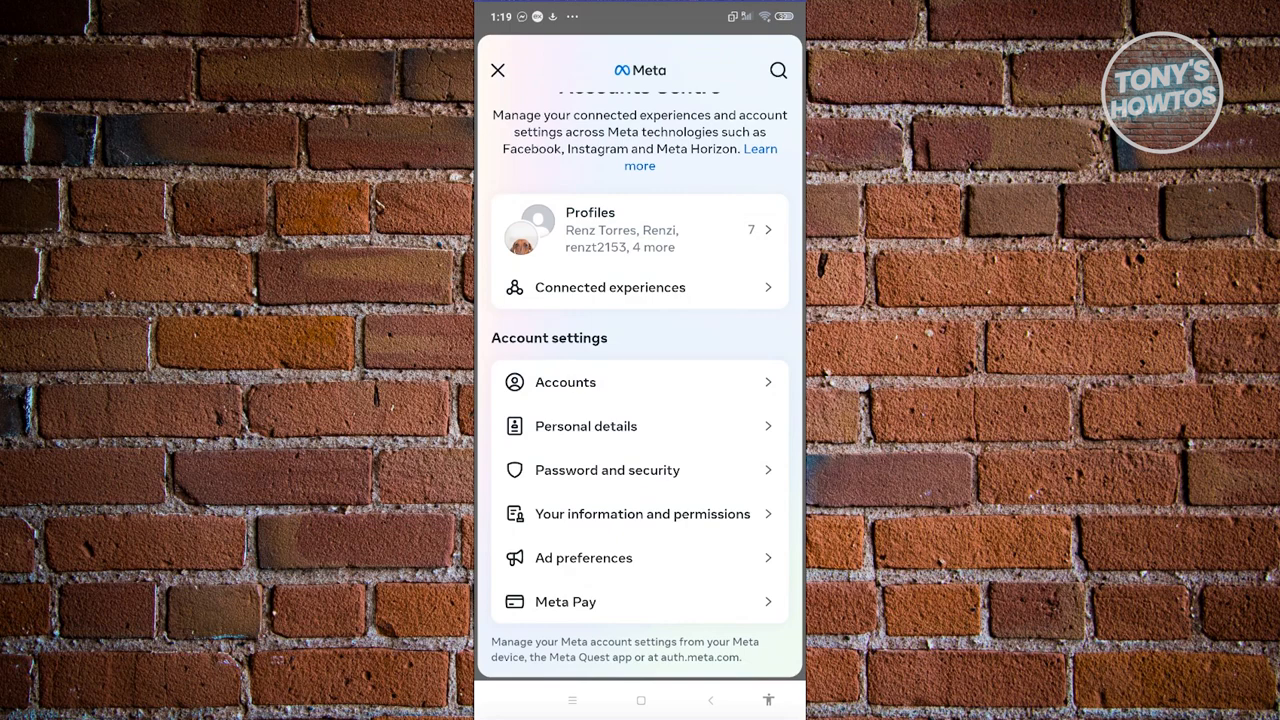
Begin a new download or transfer request with the Facebook profile as the source.
click(642, 513)
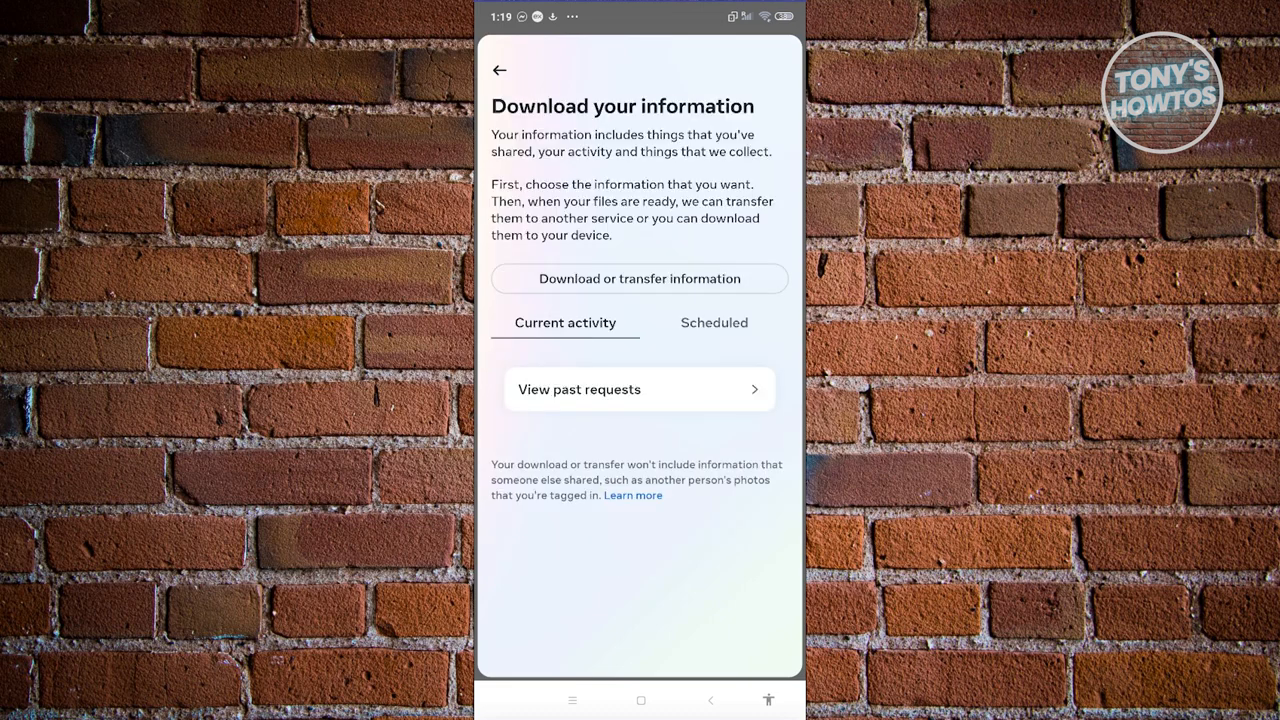
click(640, 278)
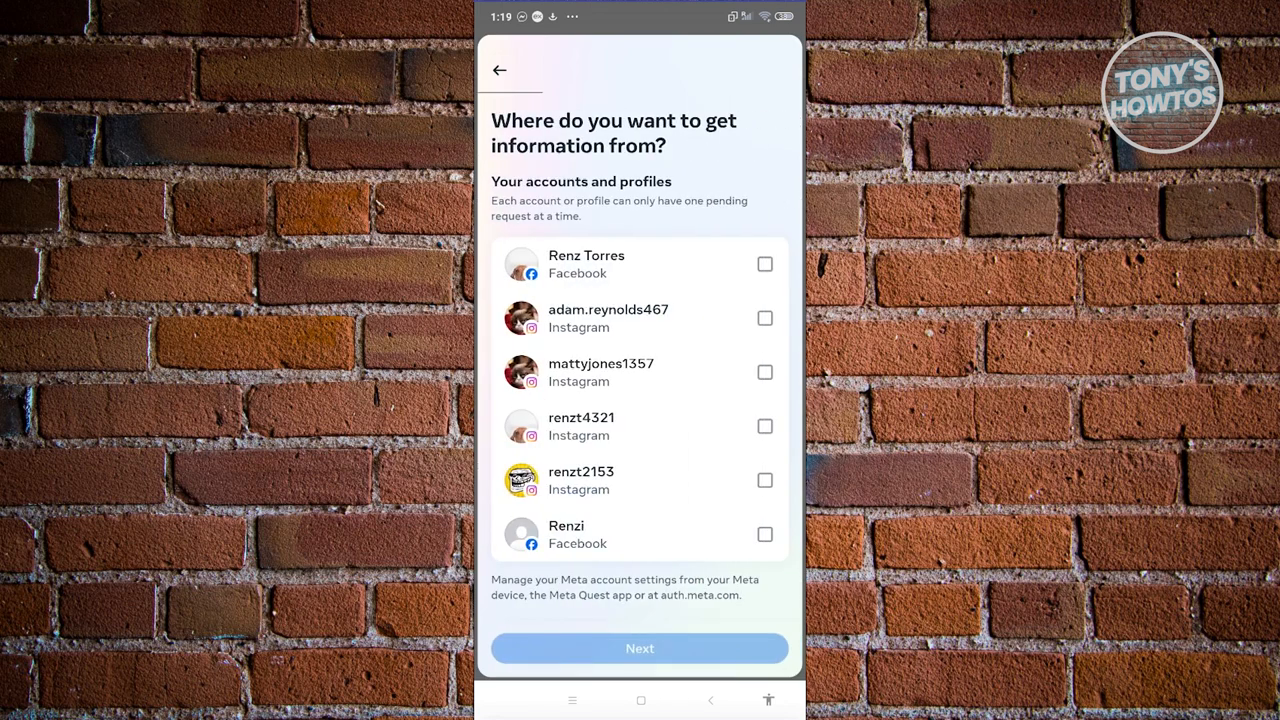
click(765, 264)
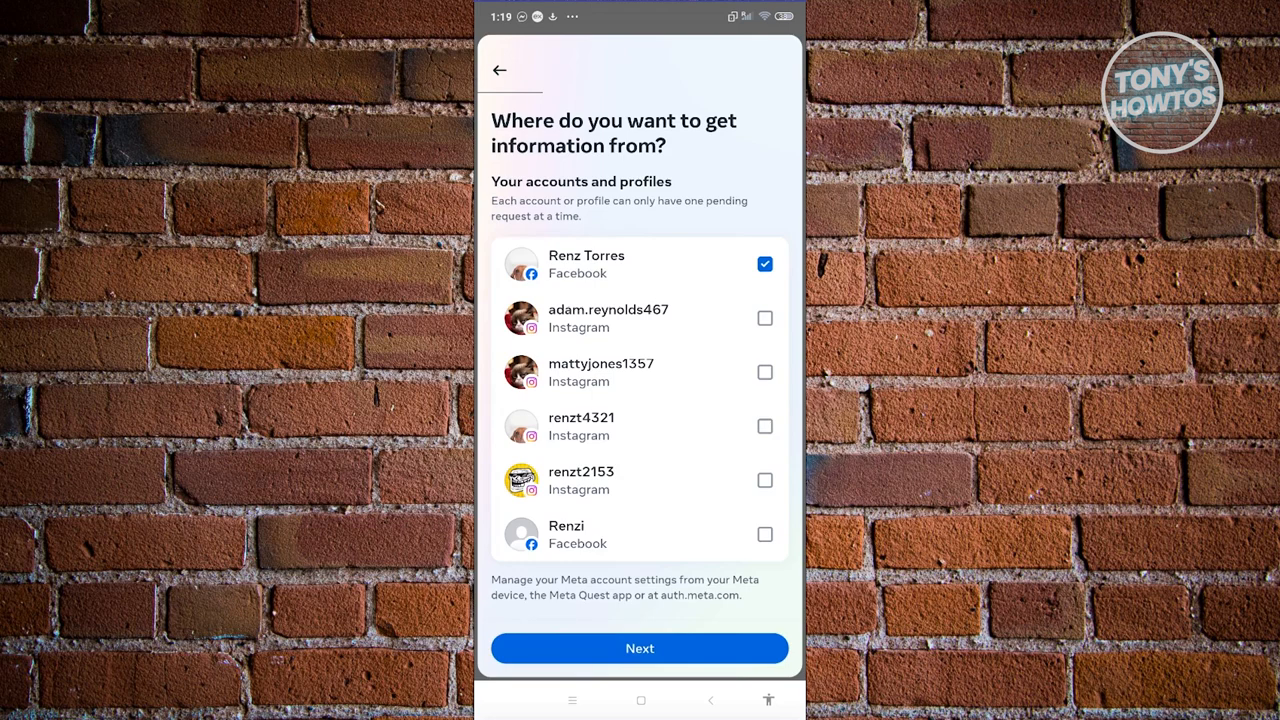
click(640, 648)
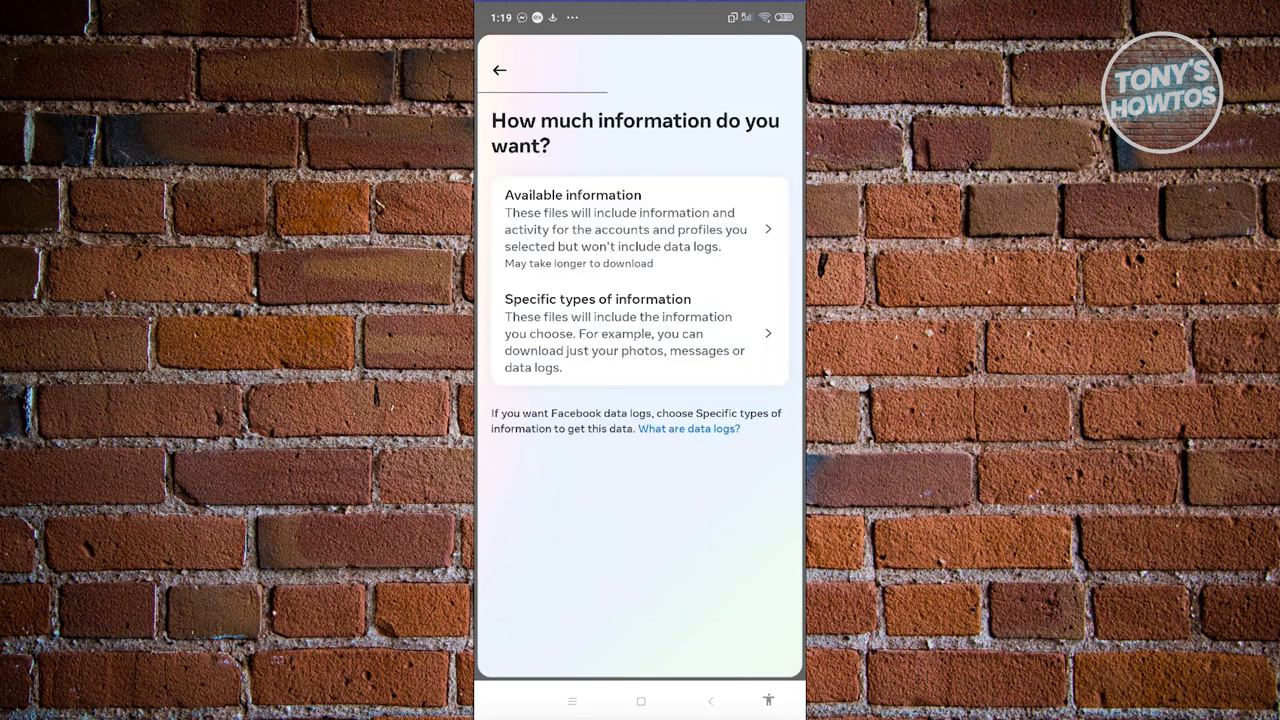
Choose Specific types of information and include only Messages, then continue.
click(640, 333)
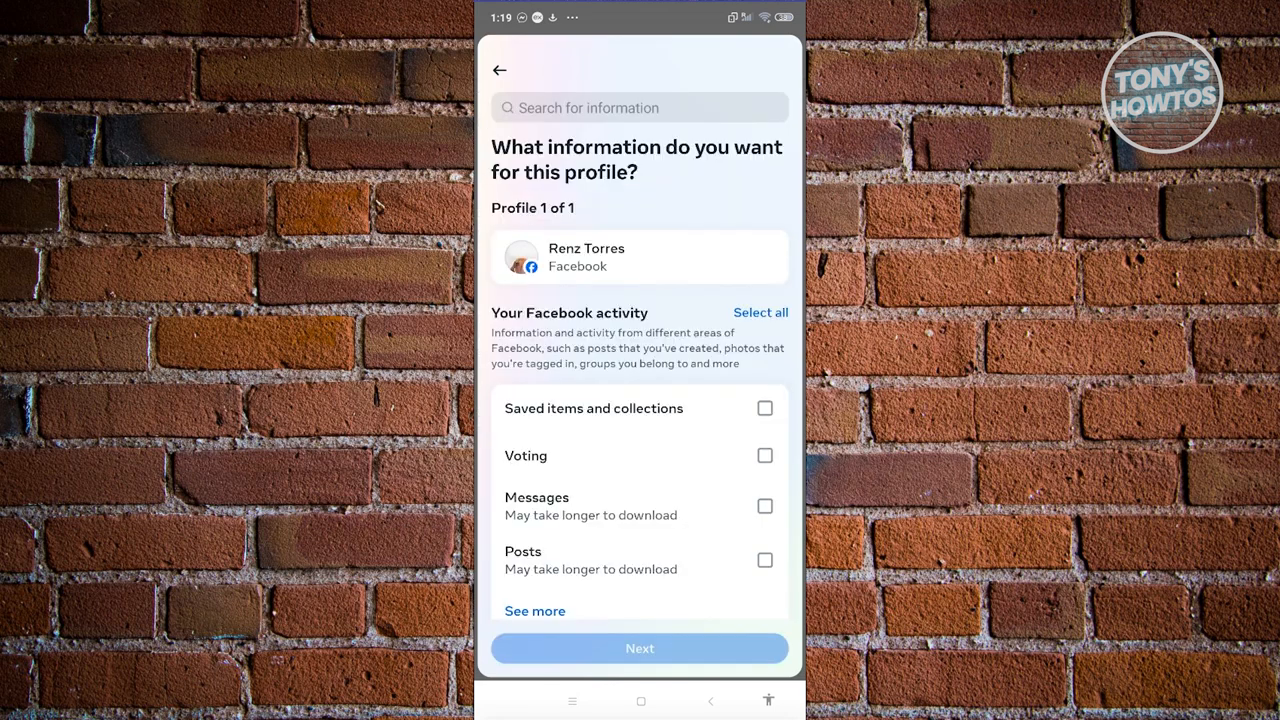
scroll(640, 400, down, 3)
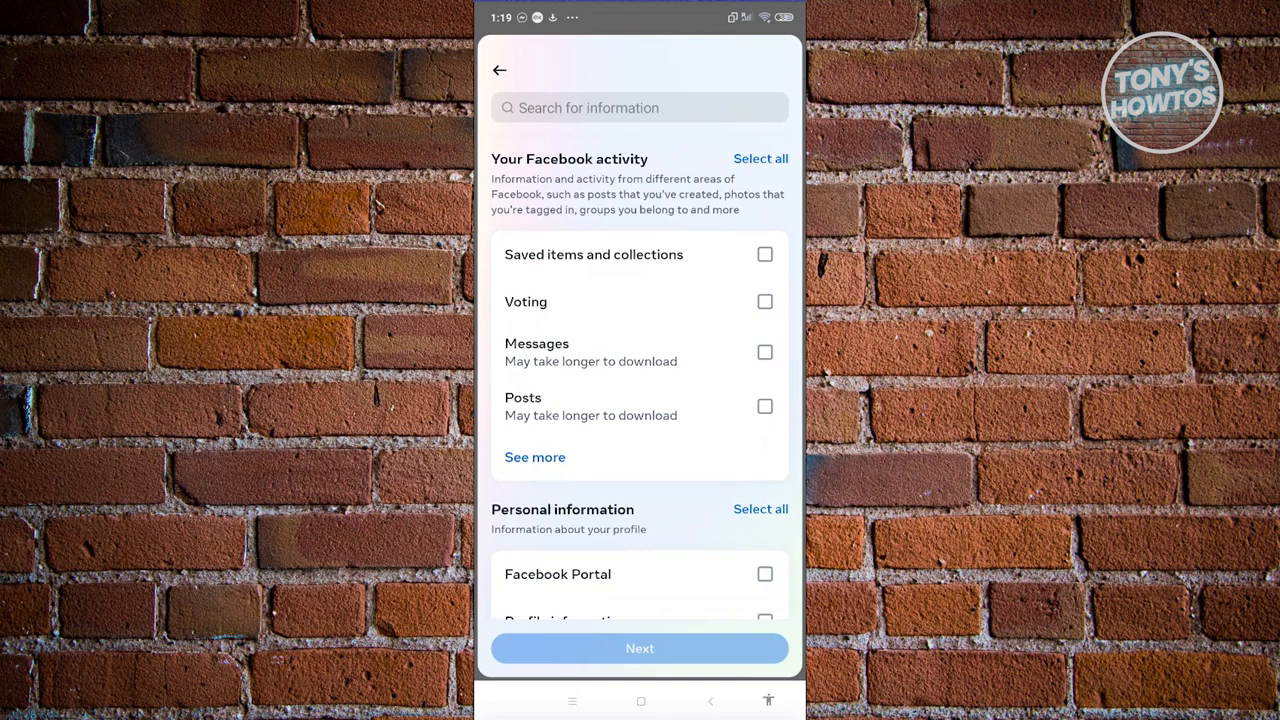
click(765, 352)
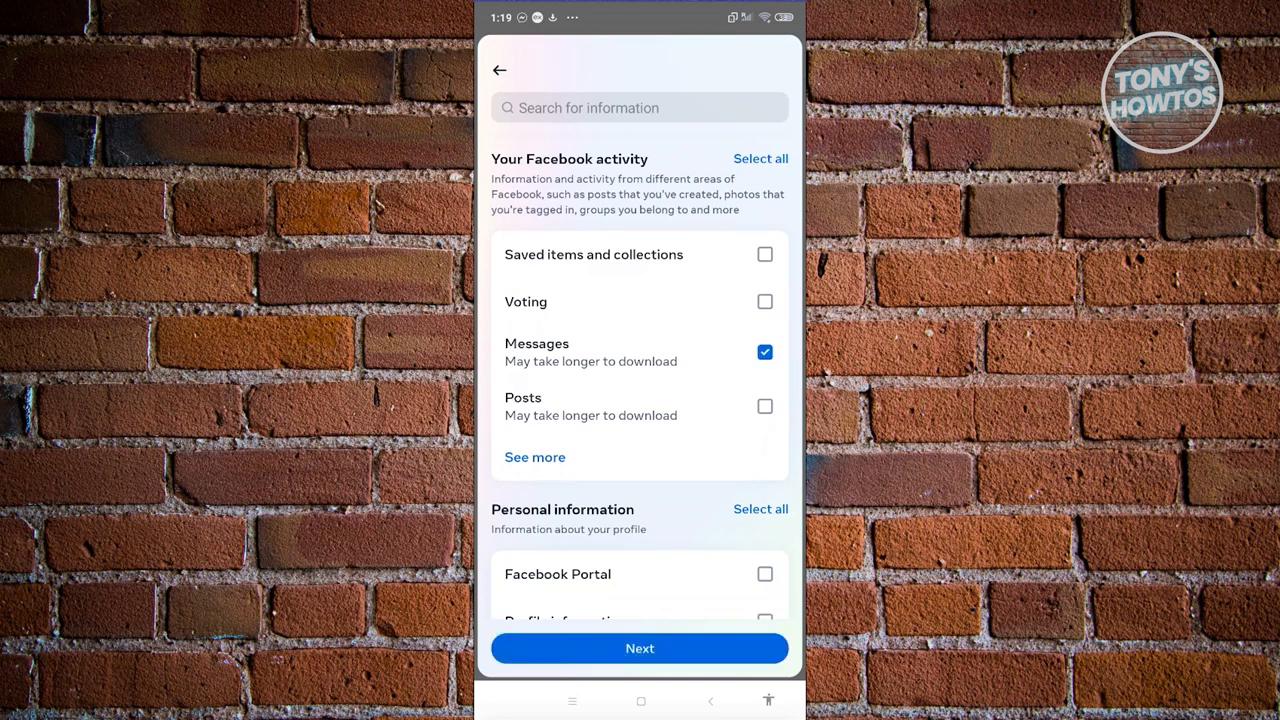
click(640, 648)
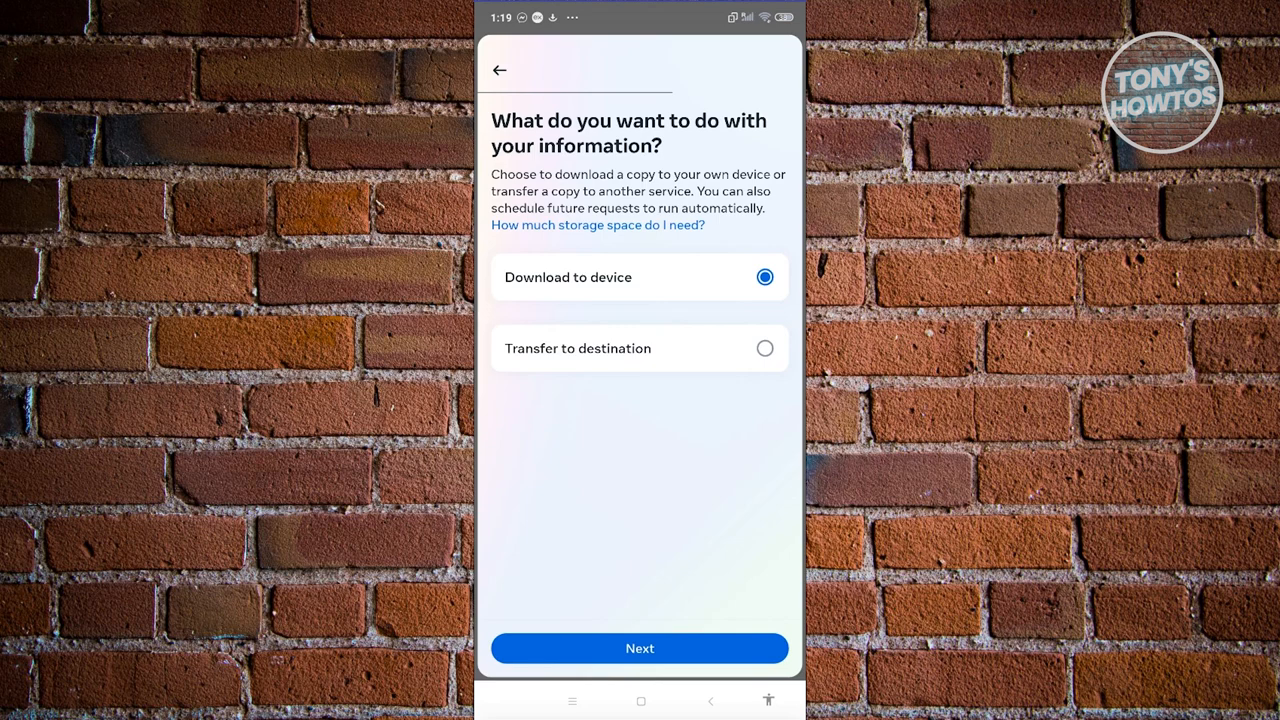
Try Transfer to destination, then settle on Download to device and continue to file settings.
click(640, 348)
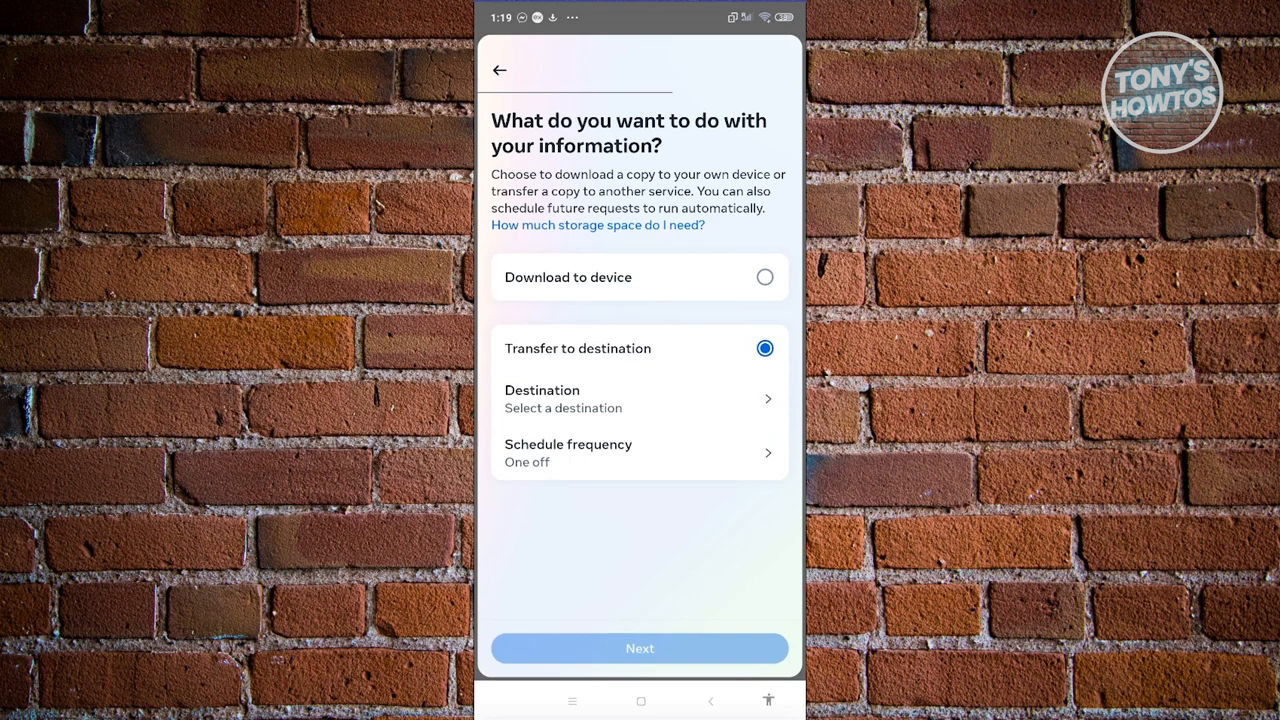
click(640, 398)
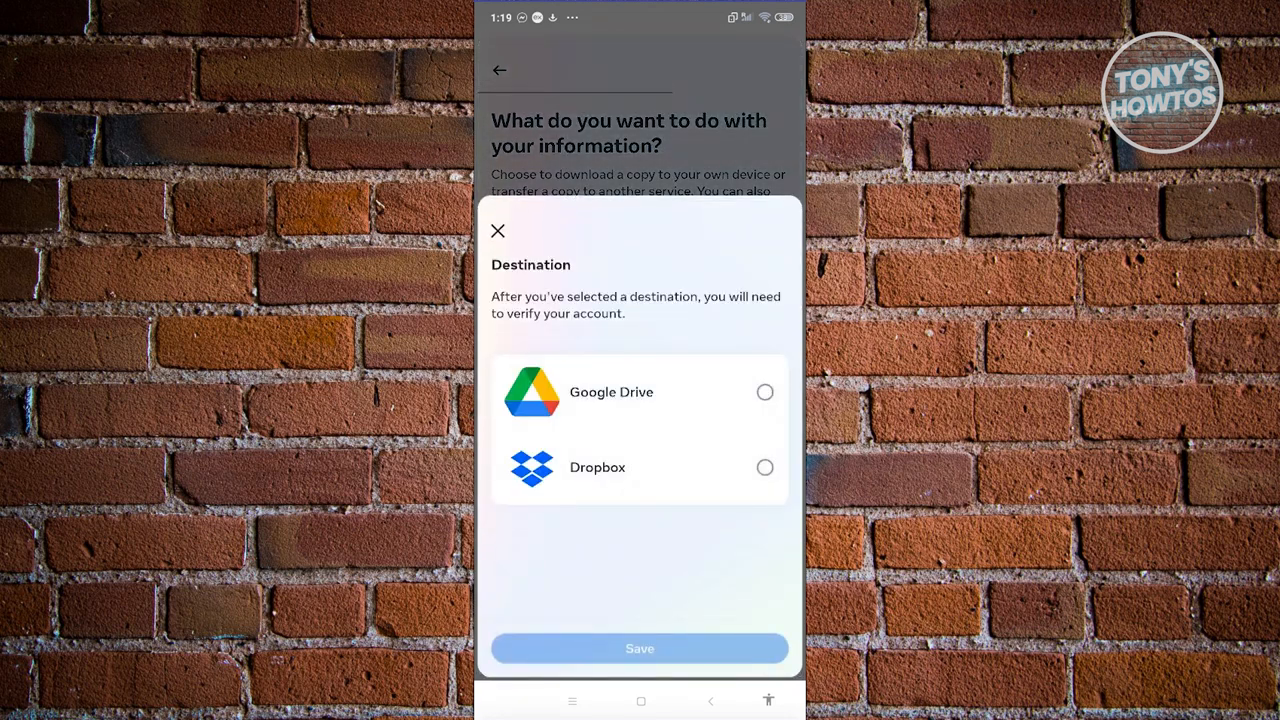
click(498, 232)
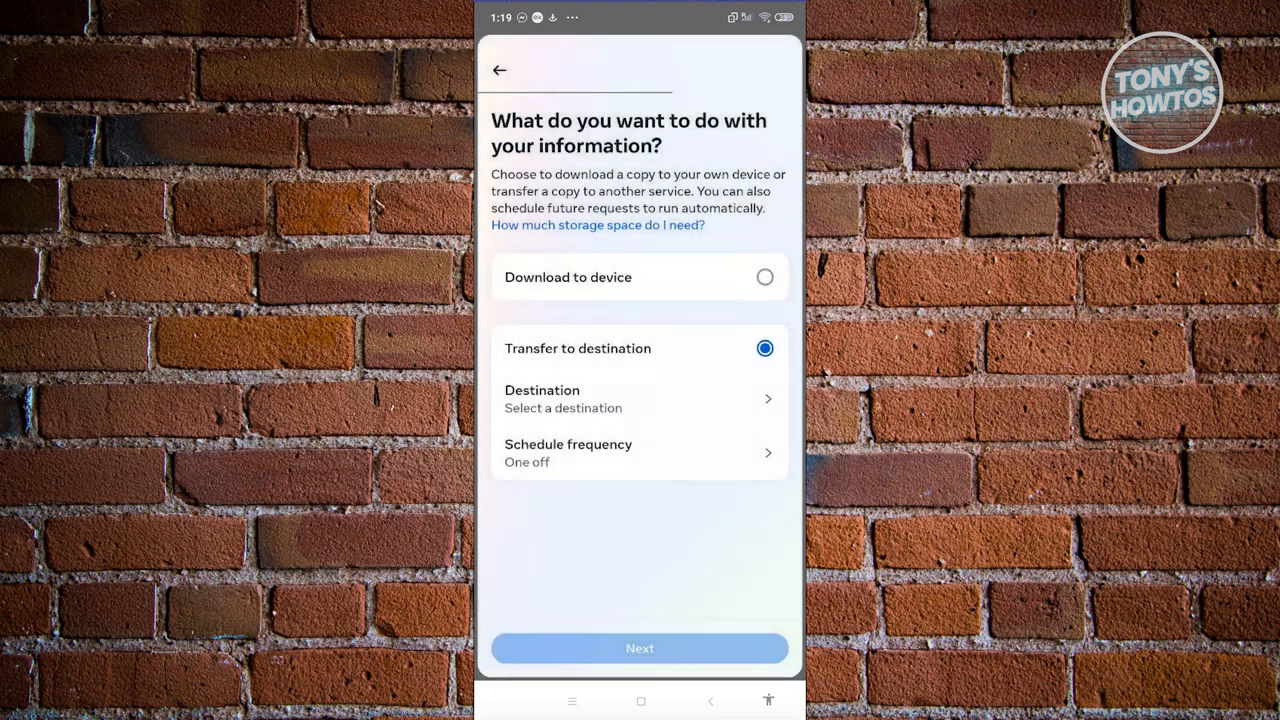
click(640, 277)
click(640, 648)
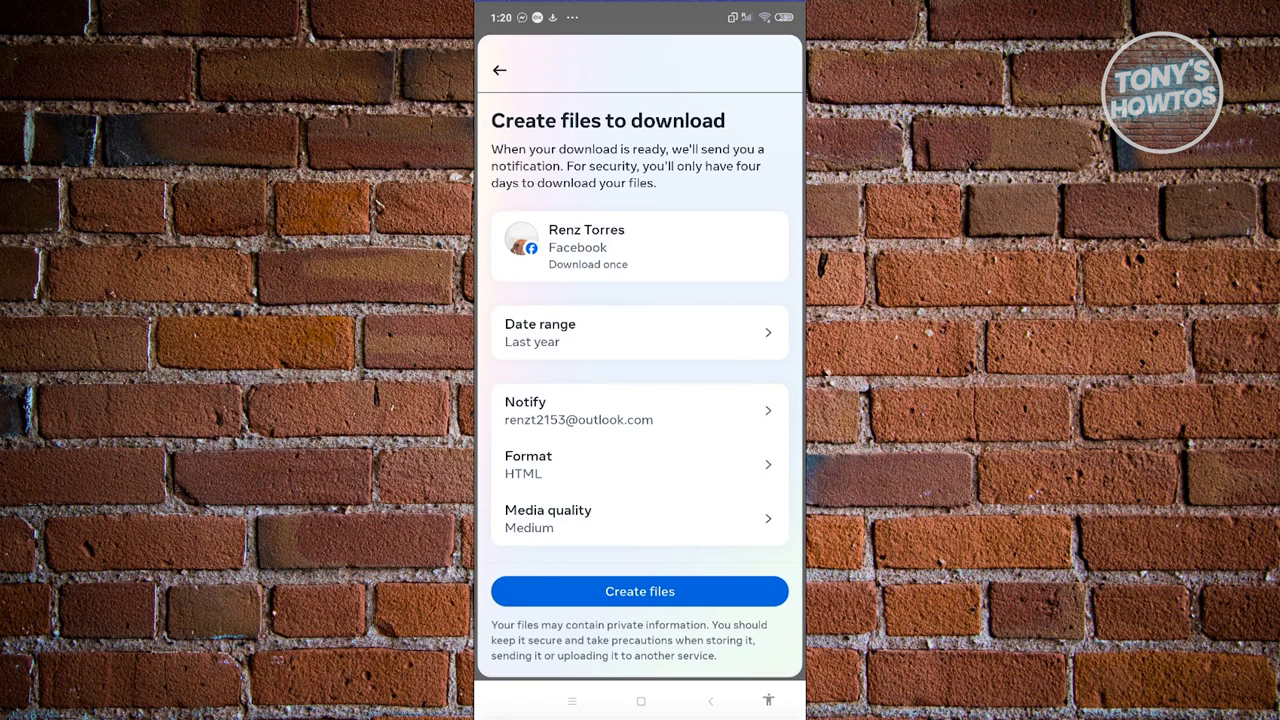
click(640, 464)
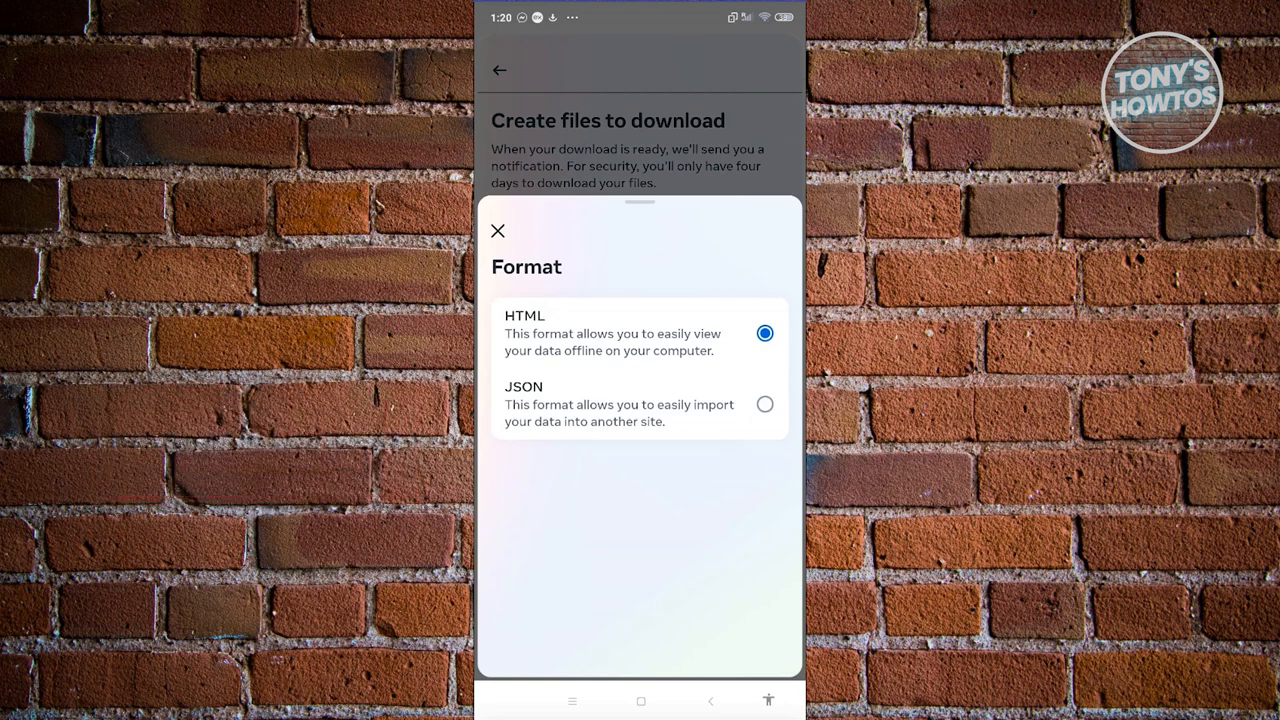
click(497, 231)
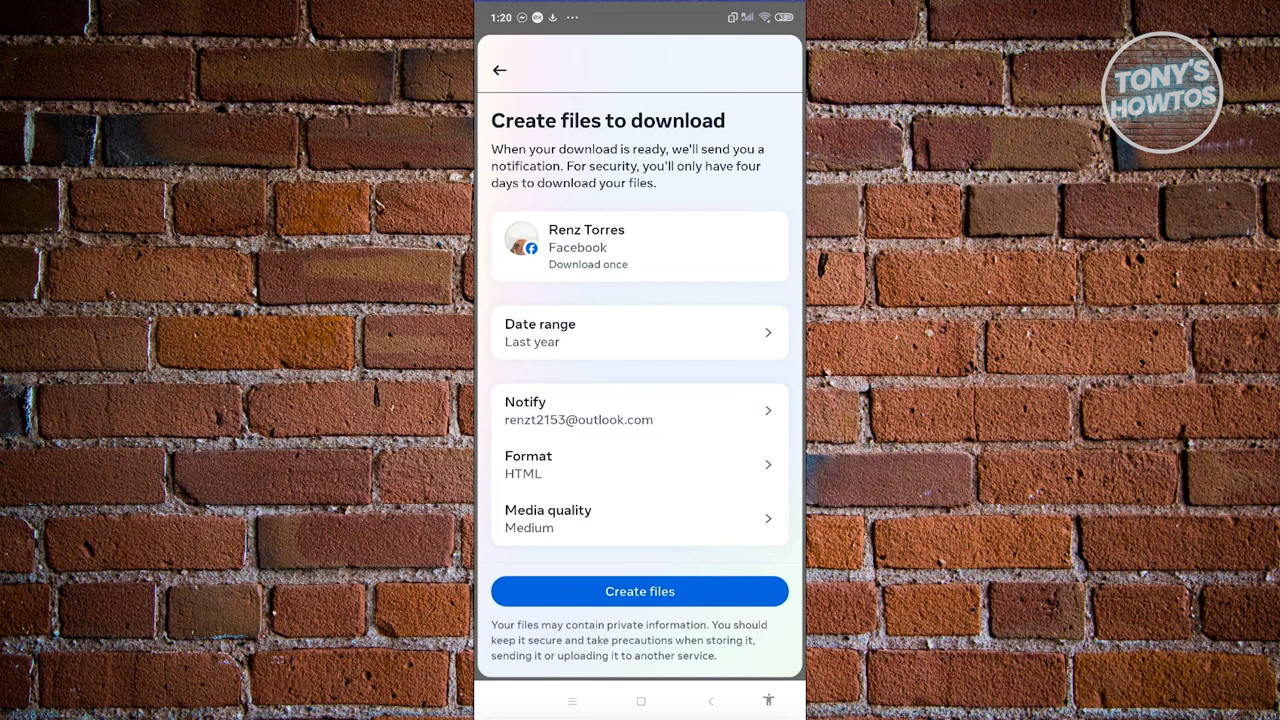
click(639, 332)
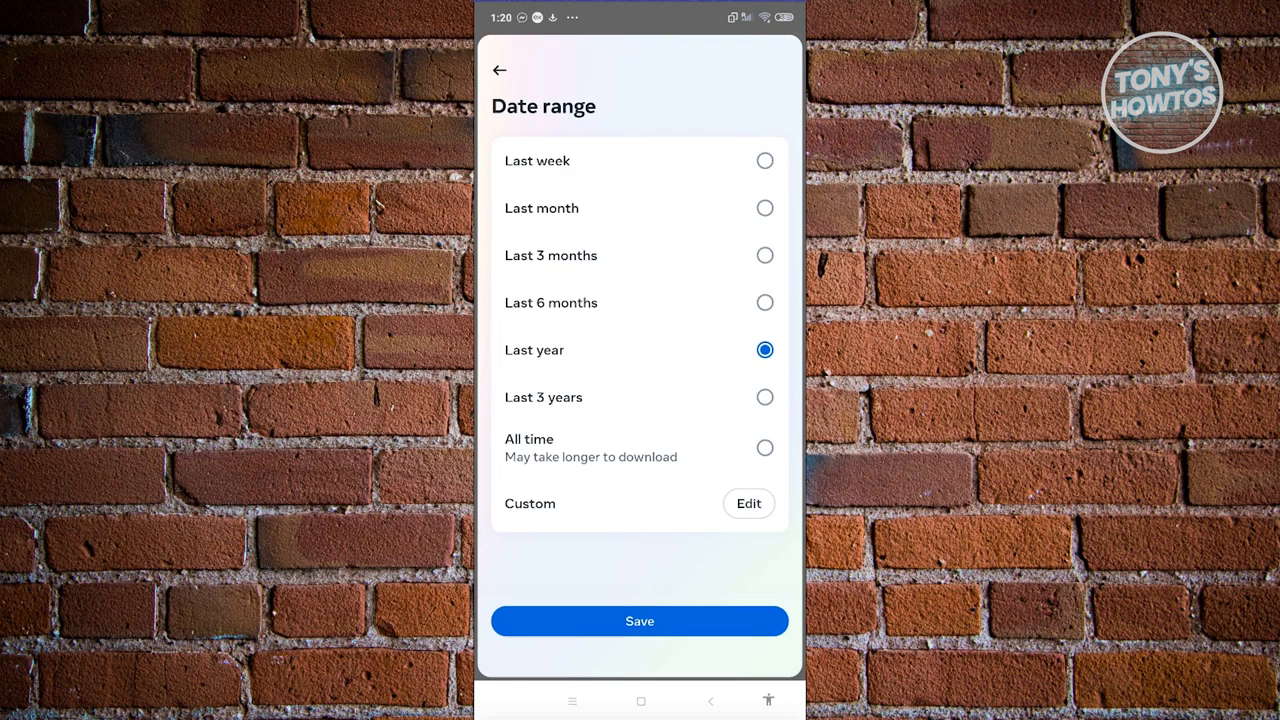
After trying All time and Last week, save Last 3 years as the date range.
click(765, 447)
click(765, 160)
click(765, 397)
click(640, 621)
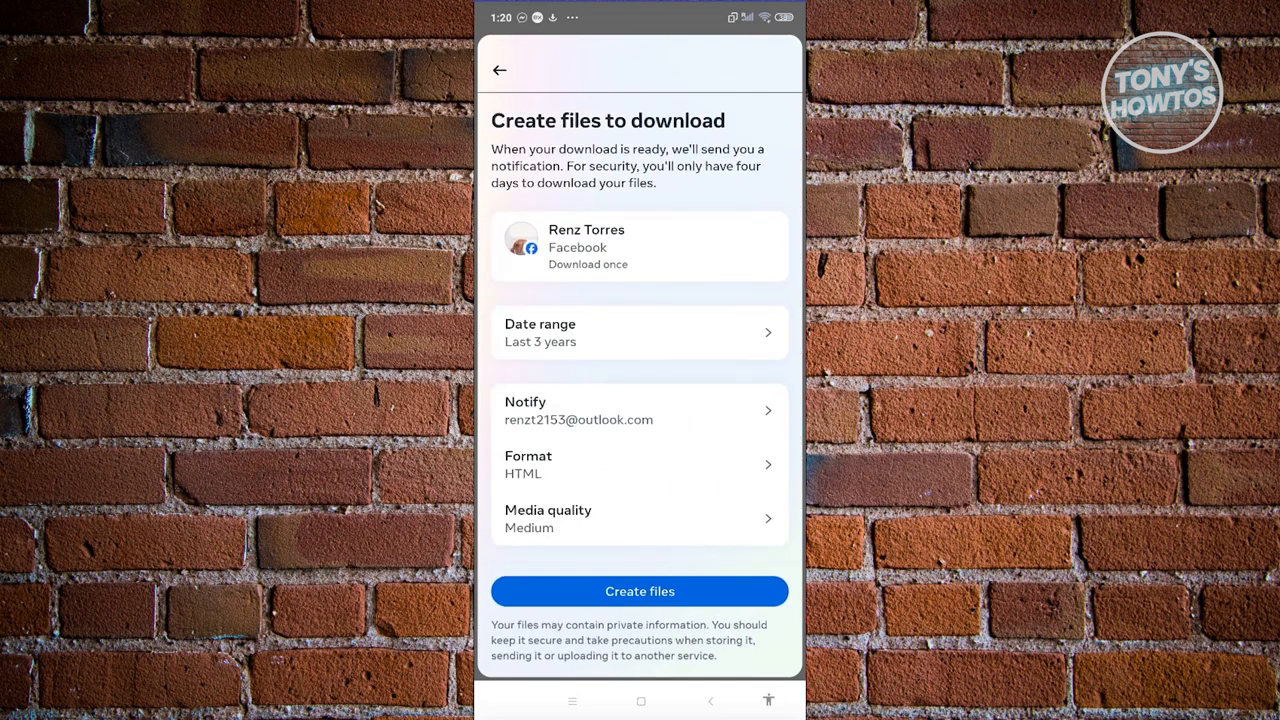
Create the files so the 3-year HTML Messages download request starts processing.
click(640, 591)
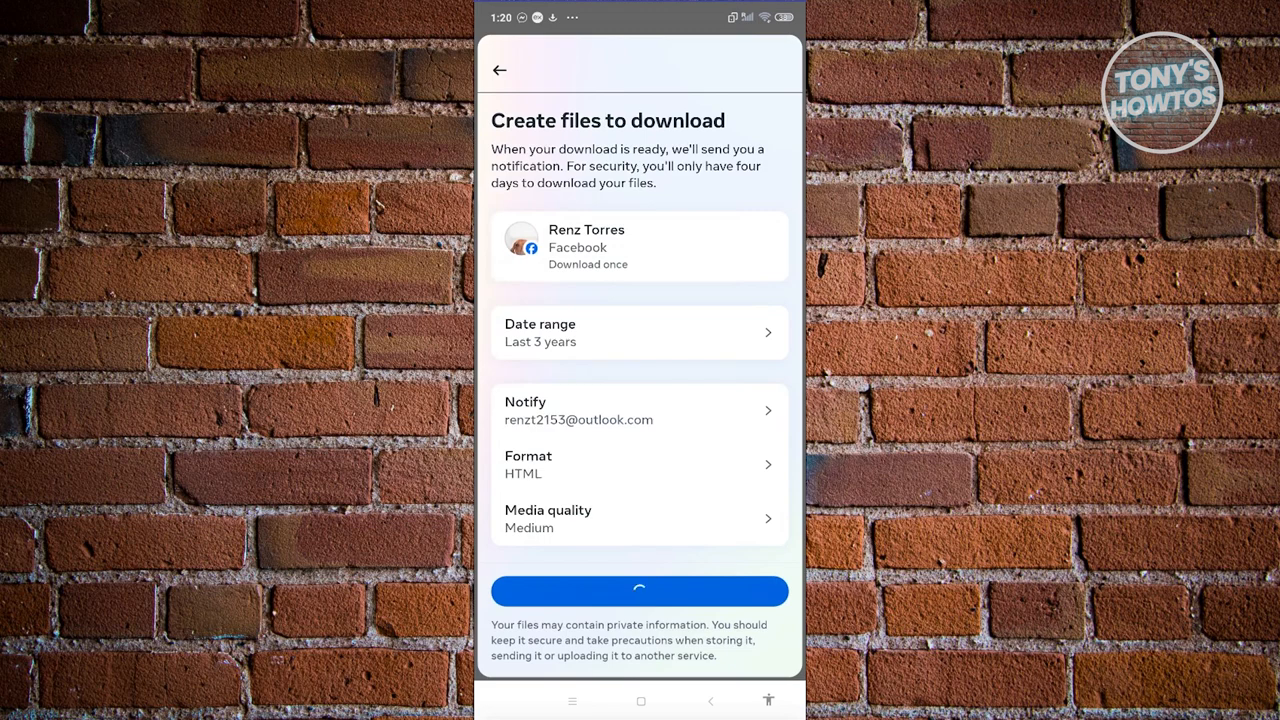